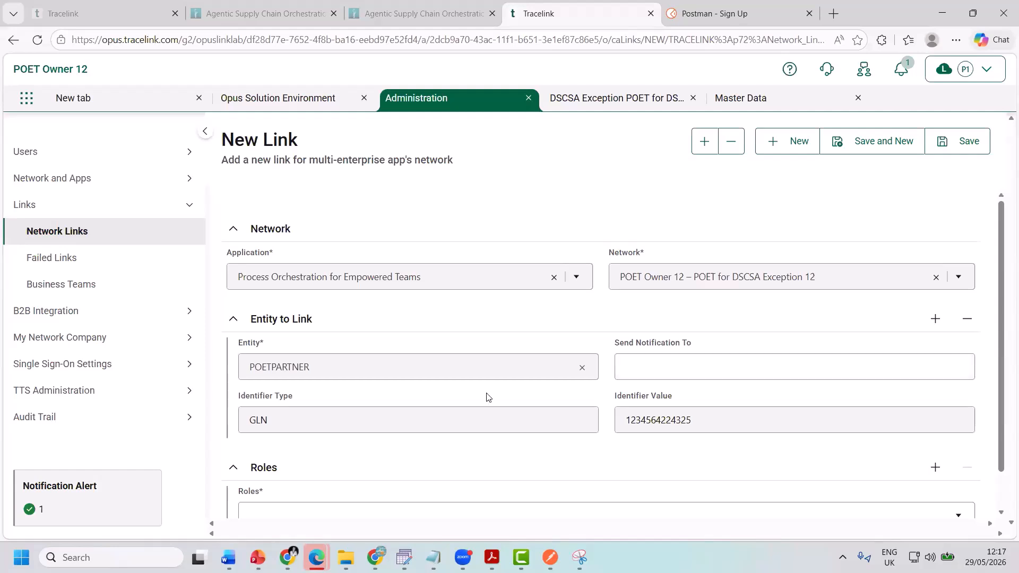
# Step: Assign the Partner Member role to the new network link for POETPARTNER and save the link
pyautogui.scroll(-1, 488, 398)
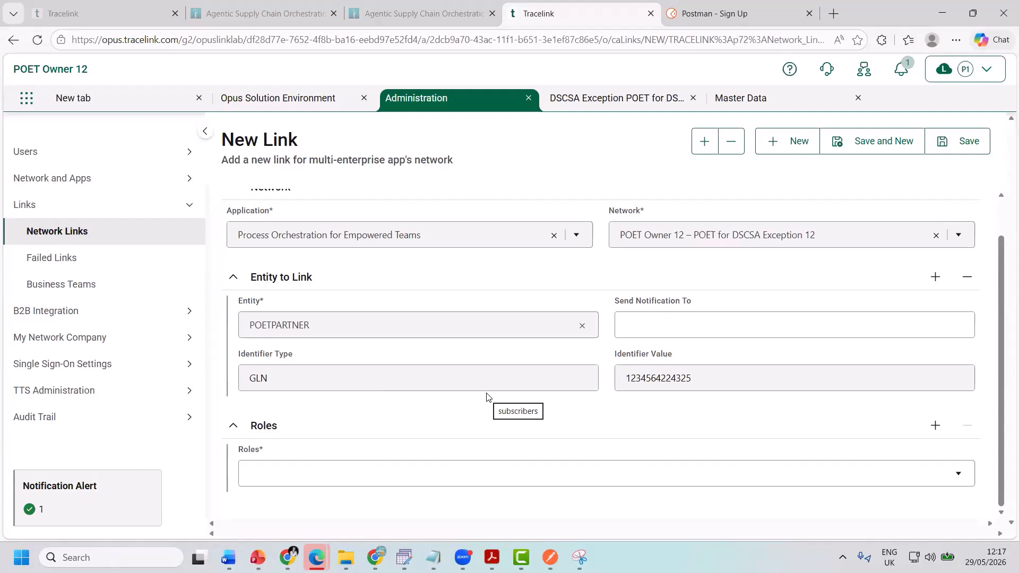
pyautogui.click(380, 475)
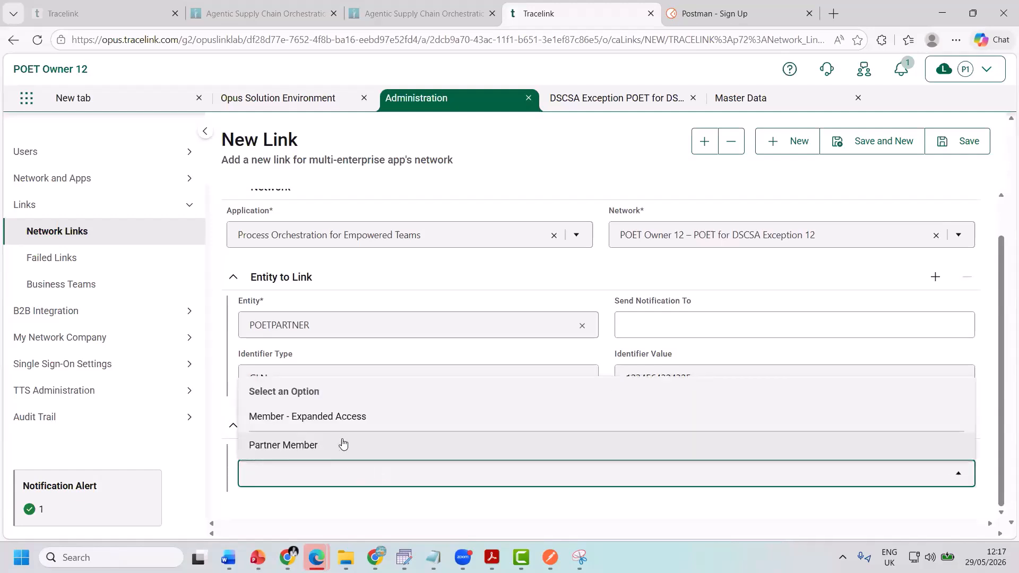
pyautogui.click(342, 445)
pyautogui.click(970, 149)
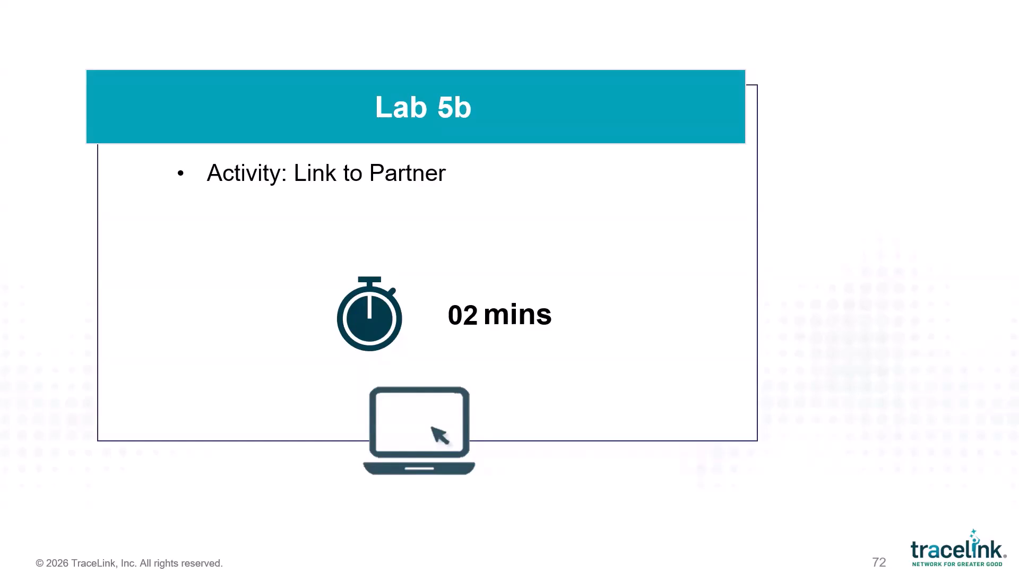
pyautogui.press('Right')
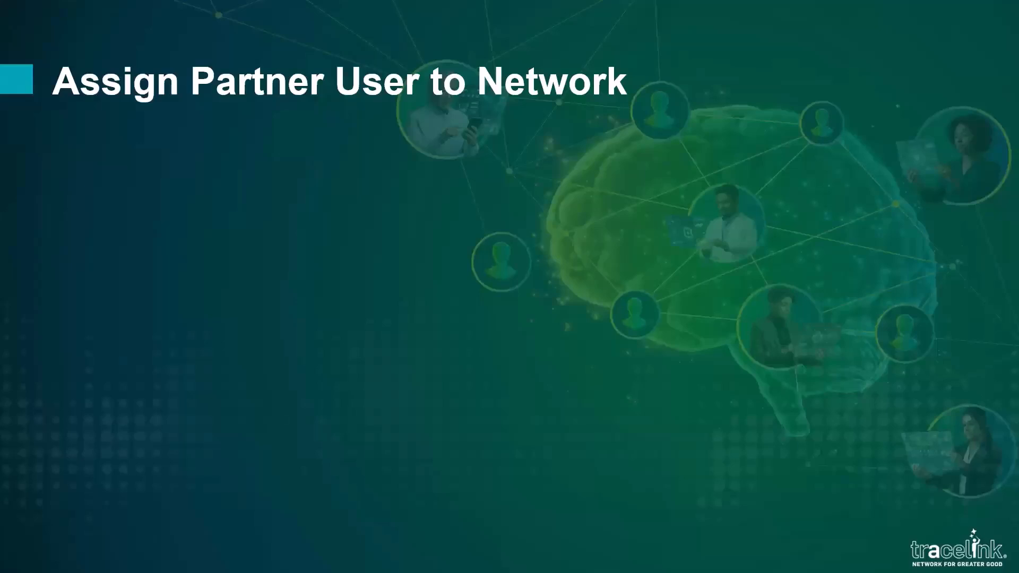
pyautogui.press('Right')
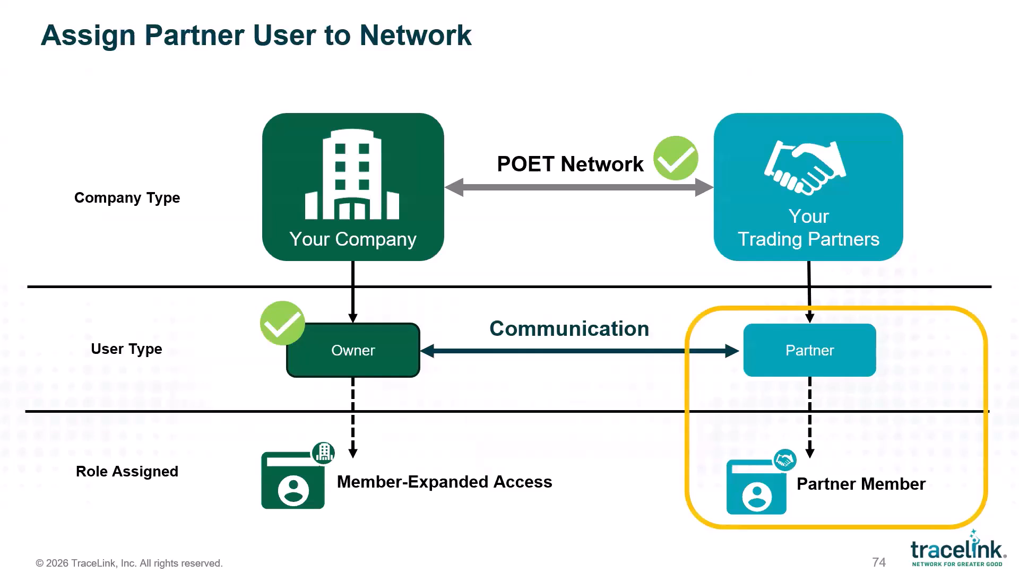
pyautogui.press('Right')
# Step: Return to TraceLink and start a new network membership with user type External and the partner user's email
pyautogui.hotkey('alt', 'Tab')
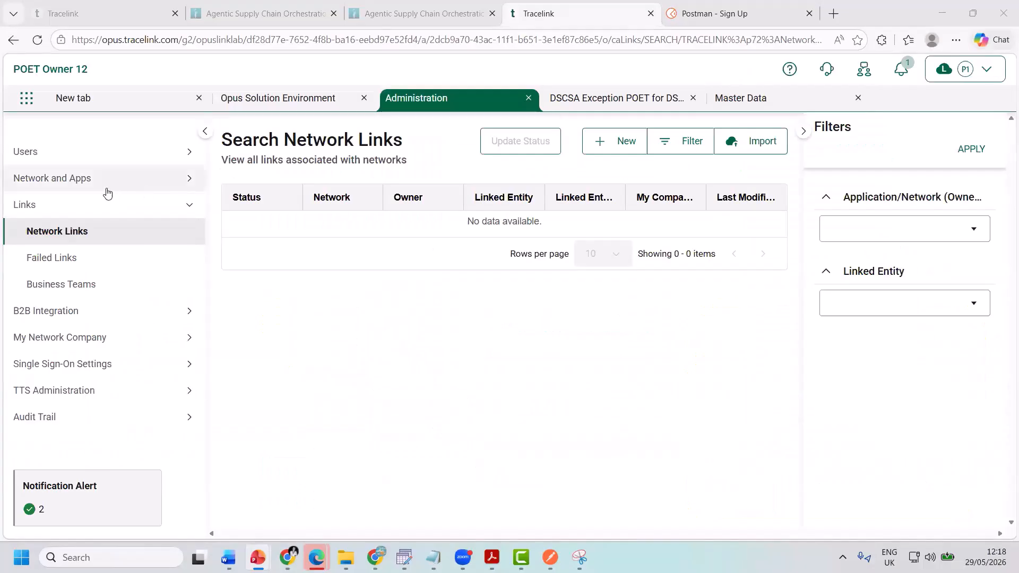
pyautogui.click(67, 158)
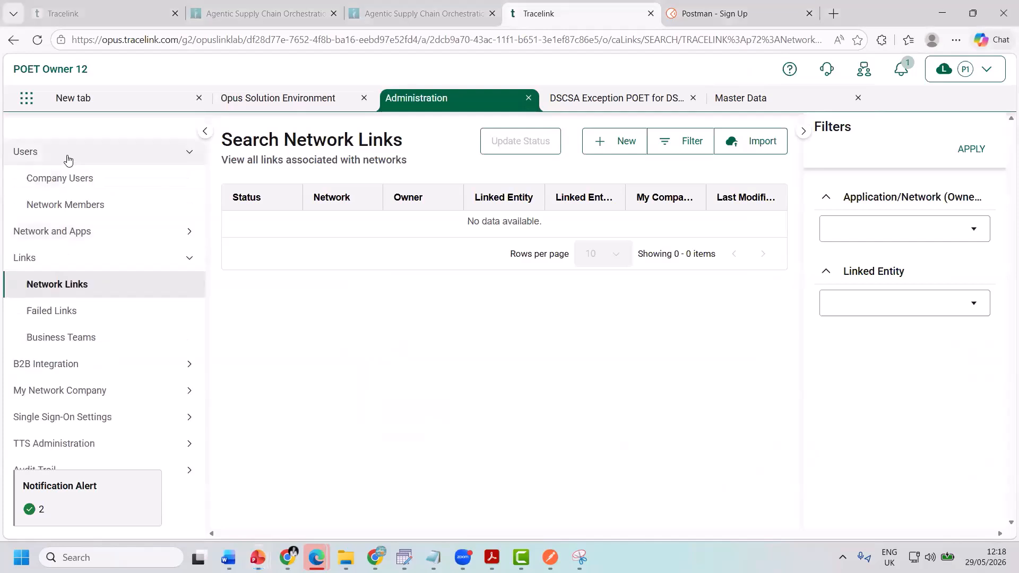
pyautogui.click(64, 203)
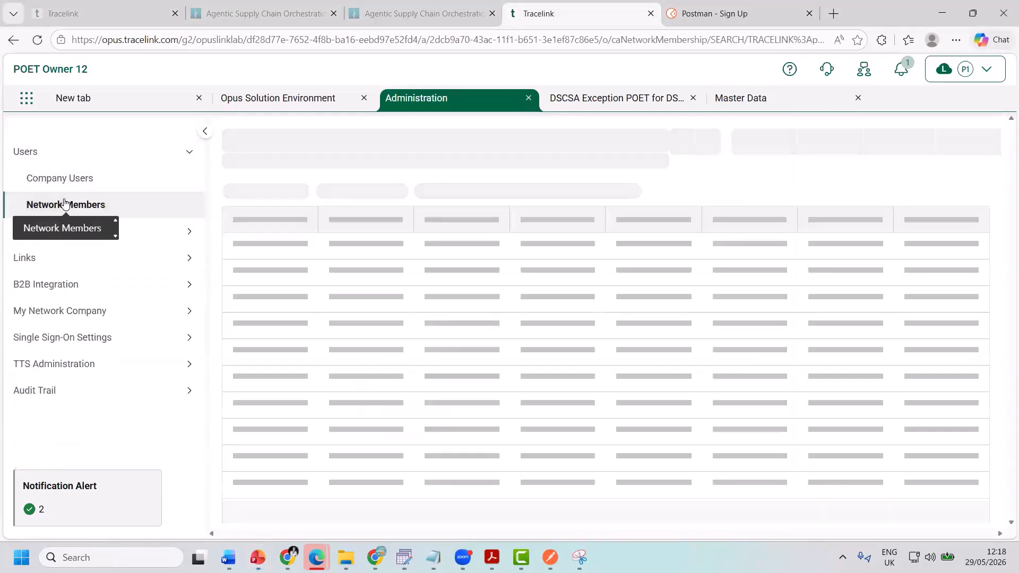
pyautogui.click(551, 142)
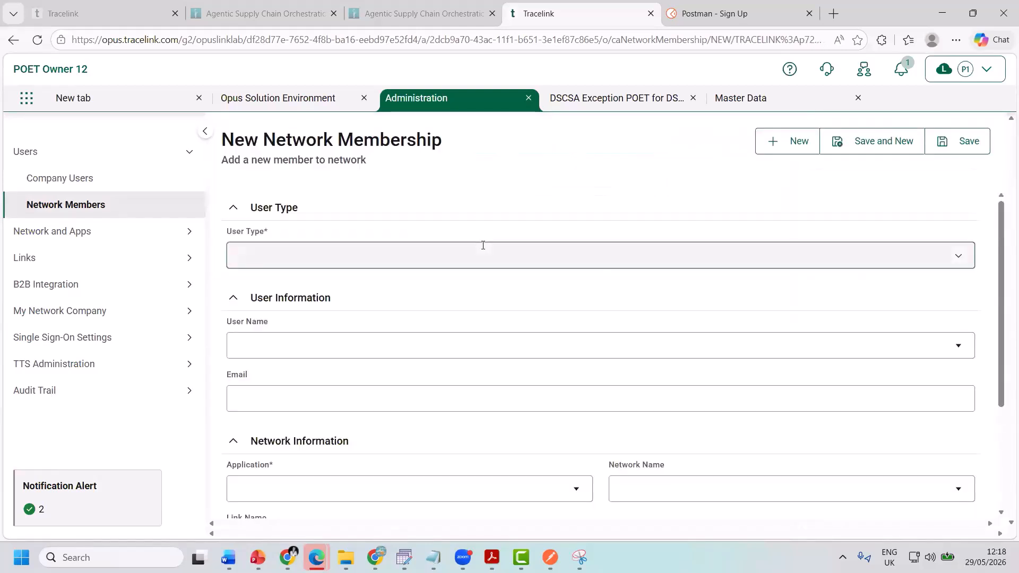
pyautogui.click(481, 252)
pyautogui.click(428, 311)
pyautogui.click(408, 348)
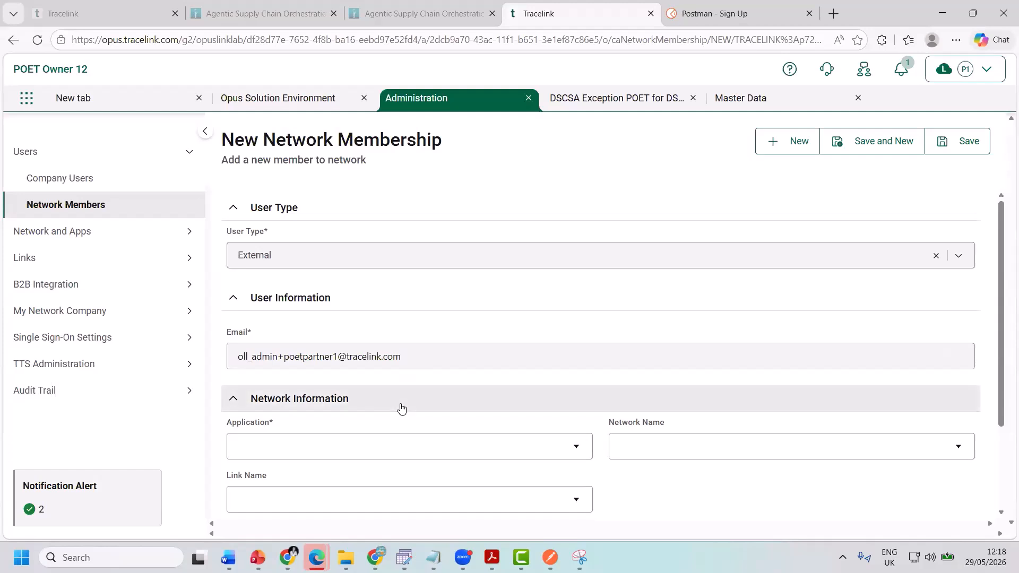
# Step: Set the membership's application to Process Orchestration for Empowered Teams (POET Owner 12) and its network to POET for DSCSA Exception 12
pyautogui.click(369, 435)
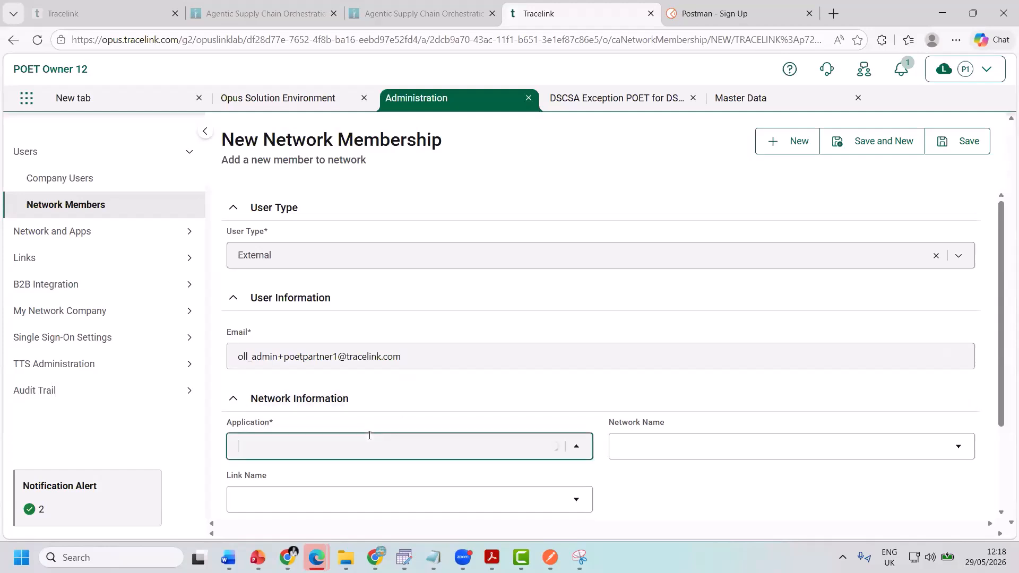
pyautogui.scroll(-3, 380, 328)
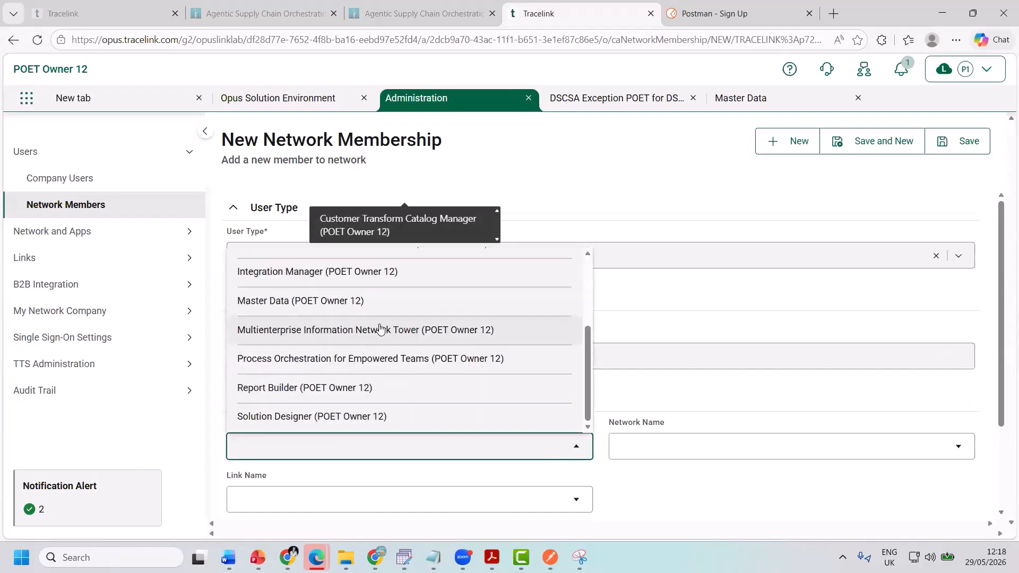
pyautogui.click(340, 359)
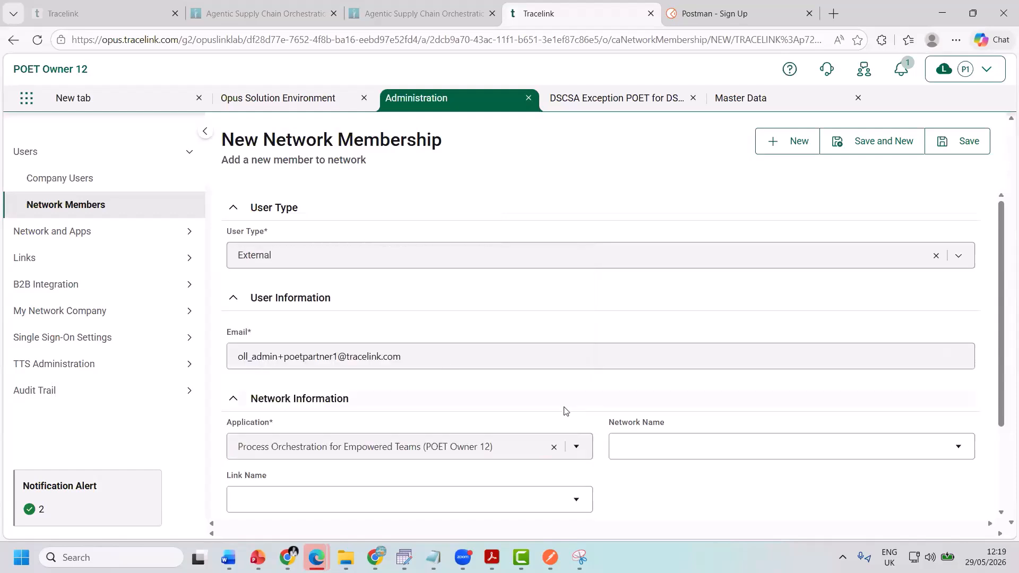
pyautogui.click(622, 441)
pyautogui.click(649, 502)
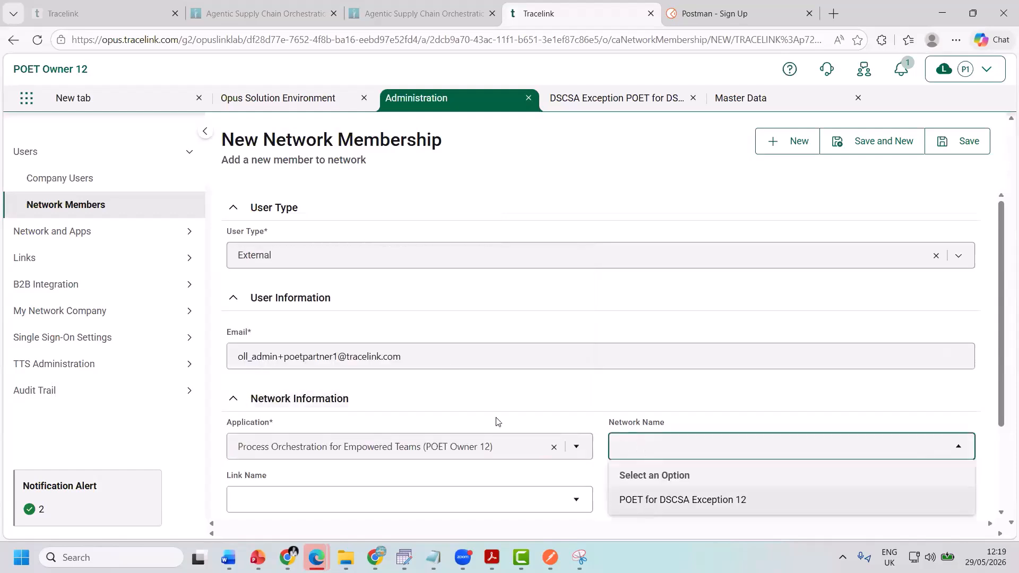
# Step: Set the membership's link name to POET Partner 1 and assign the Partner Member role
pyautogui.scroll(-1, 496, 419)
pyautogui.click(451, 443)
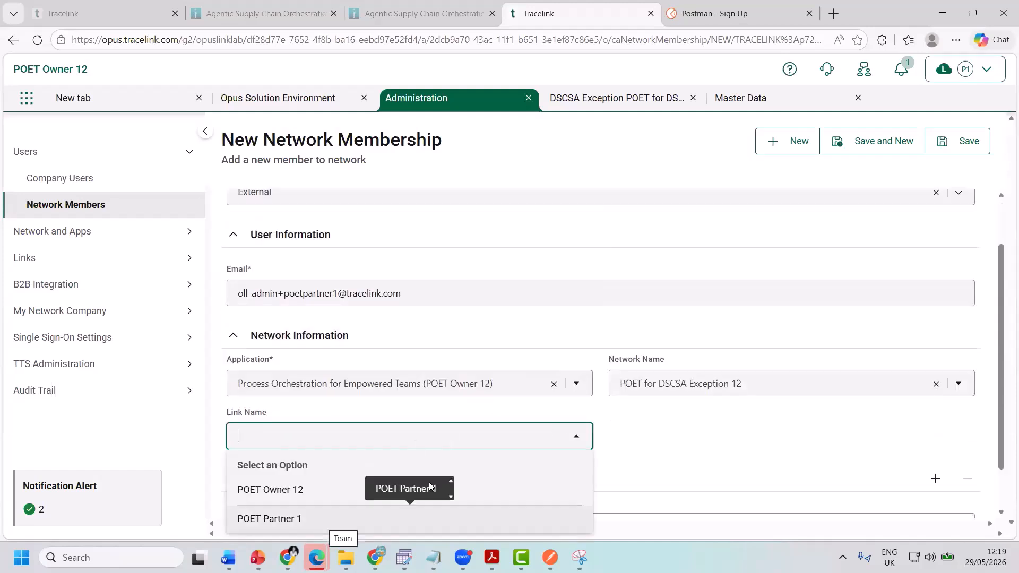
pyautogui.click(324, 521)
pyautogui.scroll(-1, 486, 469)
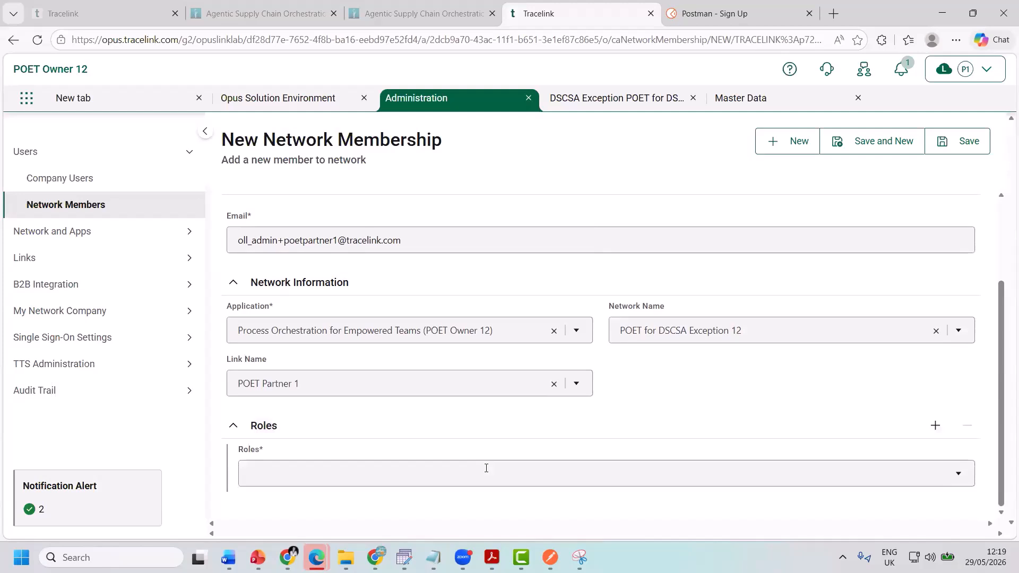
pyautogui.click(395, 474)
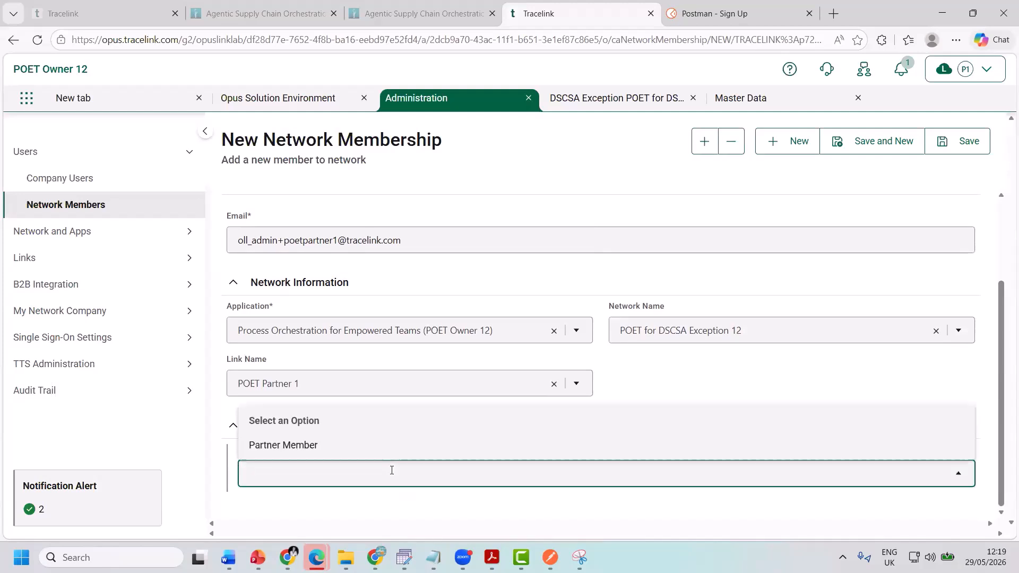
pyautogui.click(369, 446)
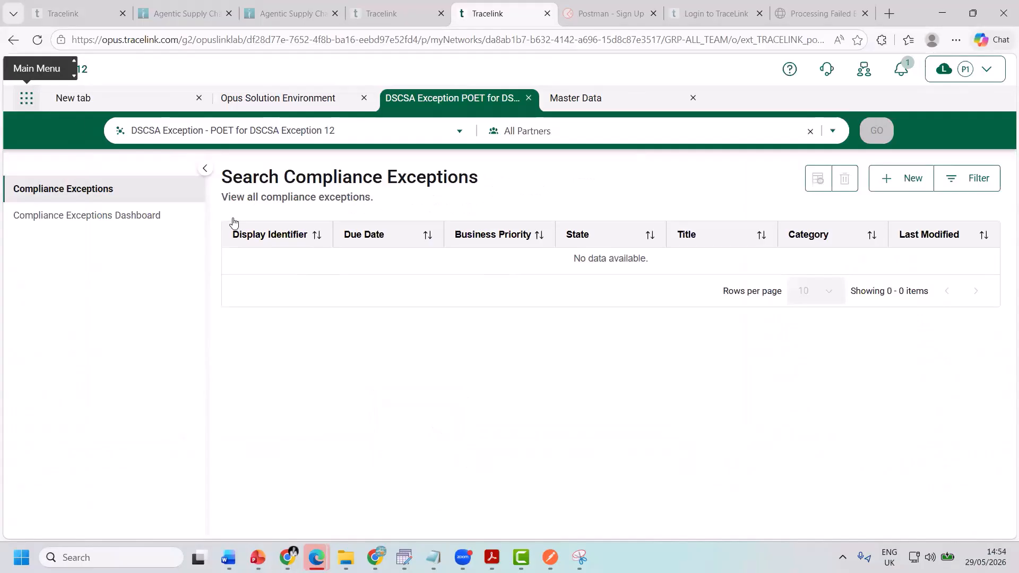
# Step: Start a new compliance exception in the owner's DSCSA Exception - POET for DSCSA Exception 12 network
pyautogui.click(26, 99)
pyautogui.click(34, 127)
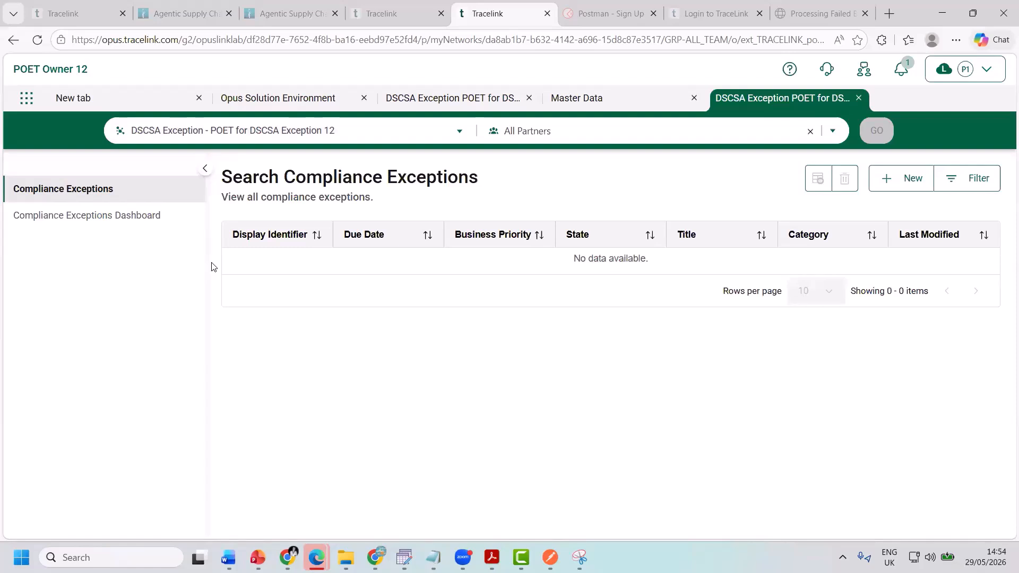
pyautogui.click(912, 181)
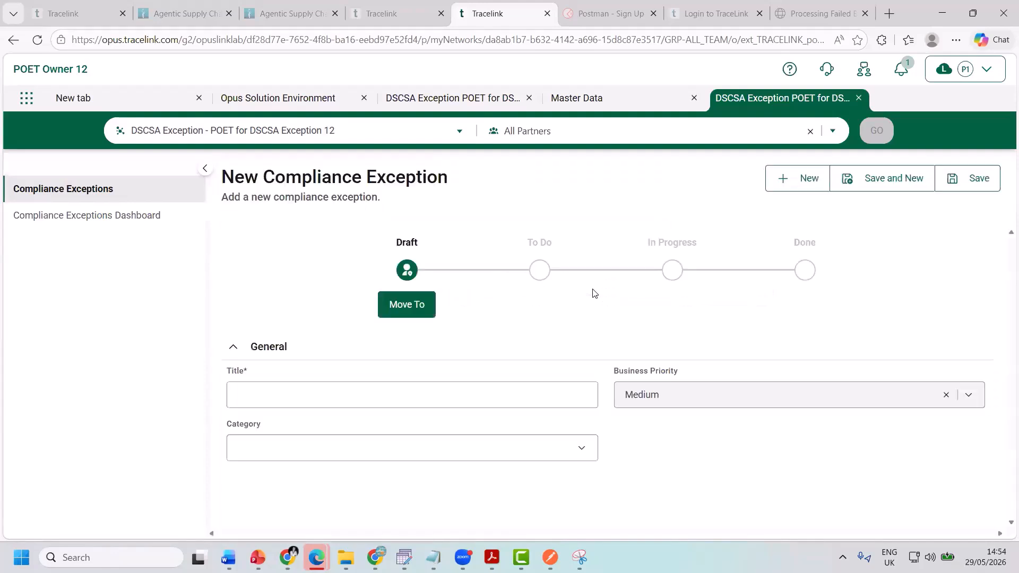
# Step: Title the compliance exception Exception-1, set its category to Product, No Data, and save it
pyautogui.click(286, 398)
pyautogui.write('Exception-1')
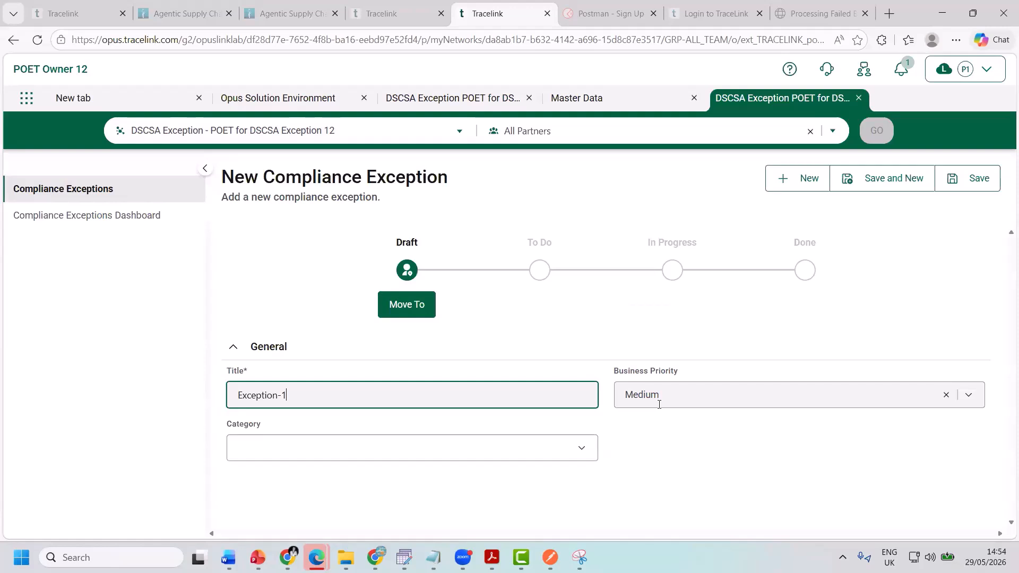
pyautogui.click(412, 445)
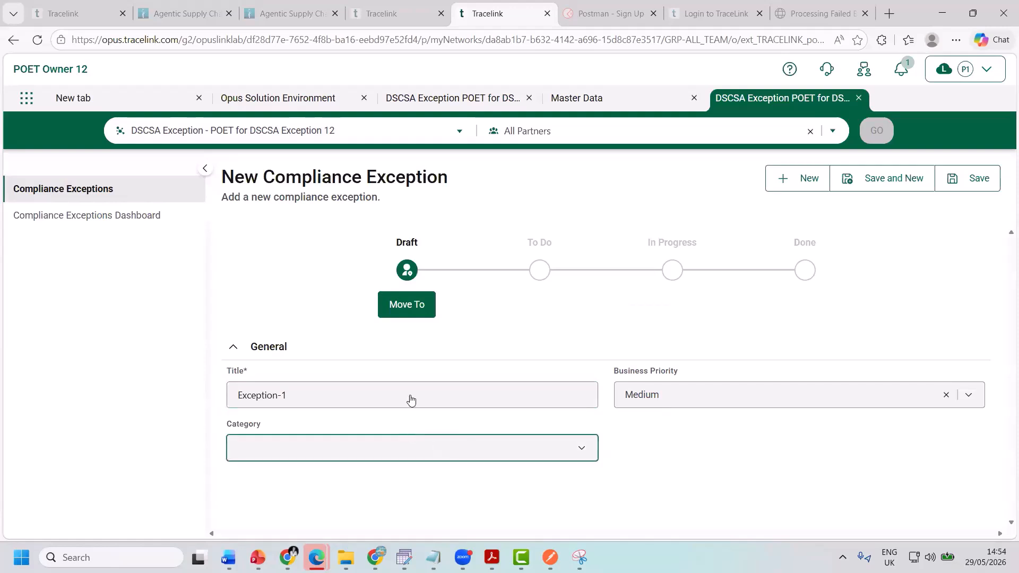
pyautogui.click(388, 306)
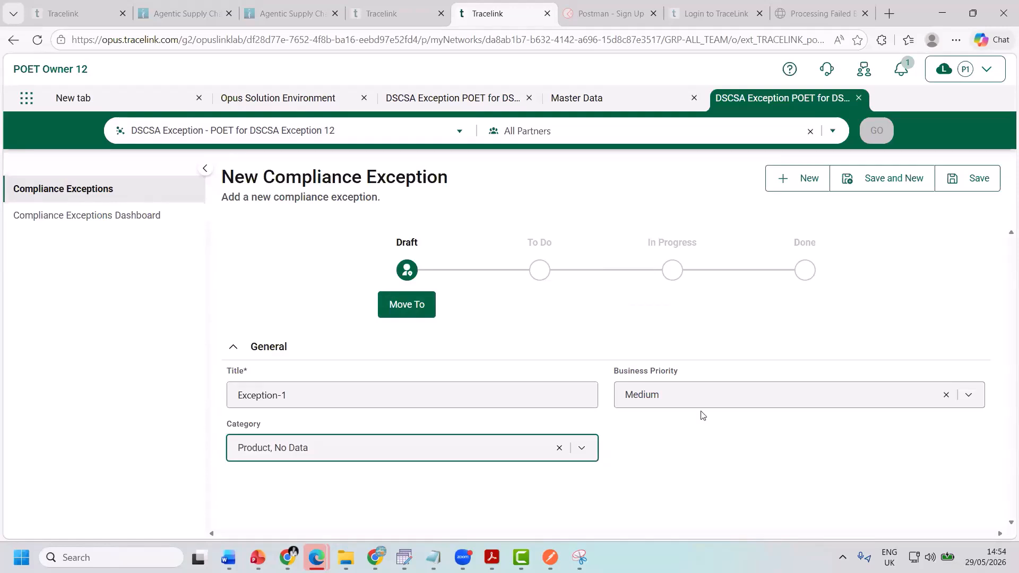
pyautogui.click(954, 188)
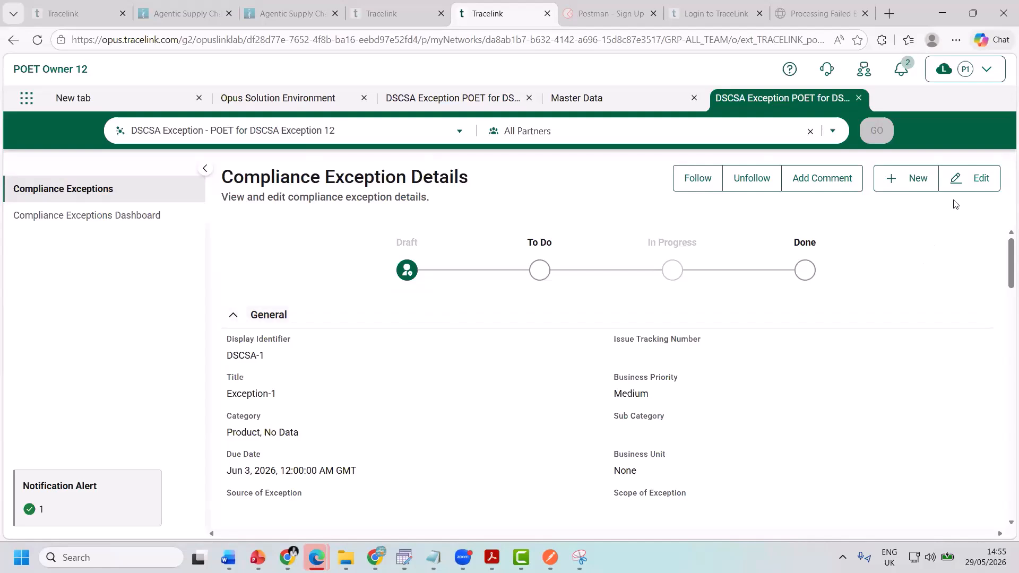
# Step: Edit the saved exception and set POETPARTNER as the assignee company under Participants
pyautogui.click(969, 181)
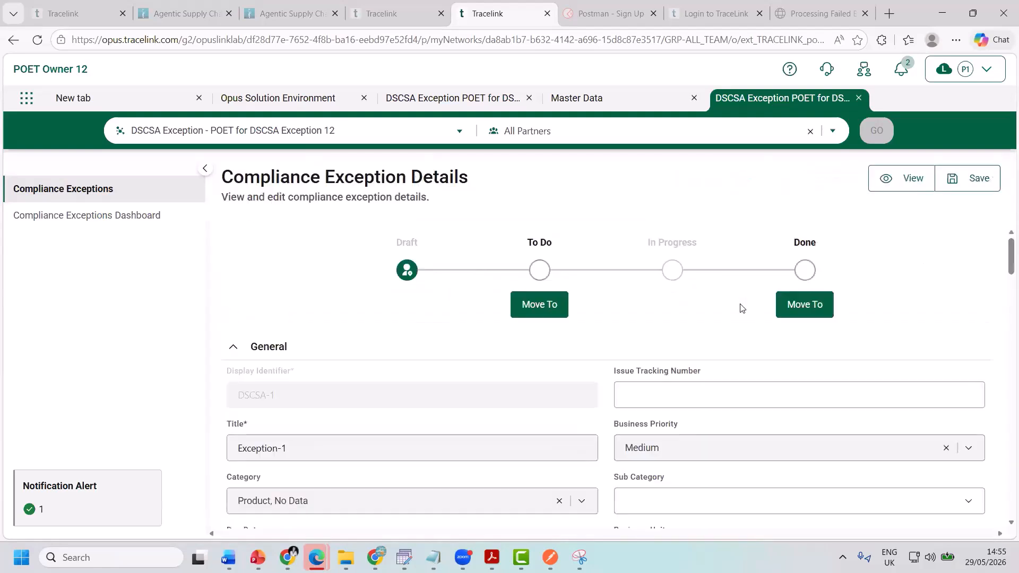
pyautogui.scroll(-5, 485, 409)
pyautogui.scroll(-2, 486, 409)
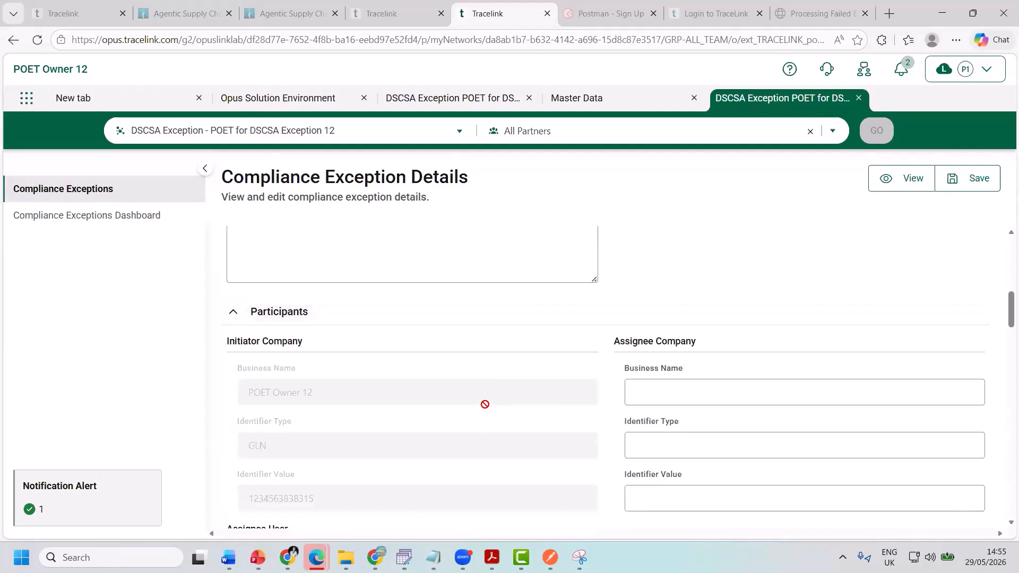
pyautogui.click(670, 389)
pyautogui.click(685, 462)
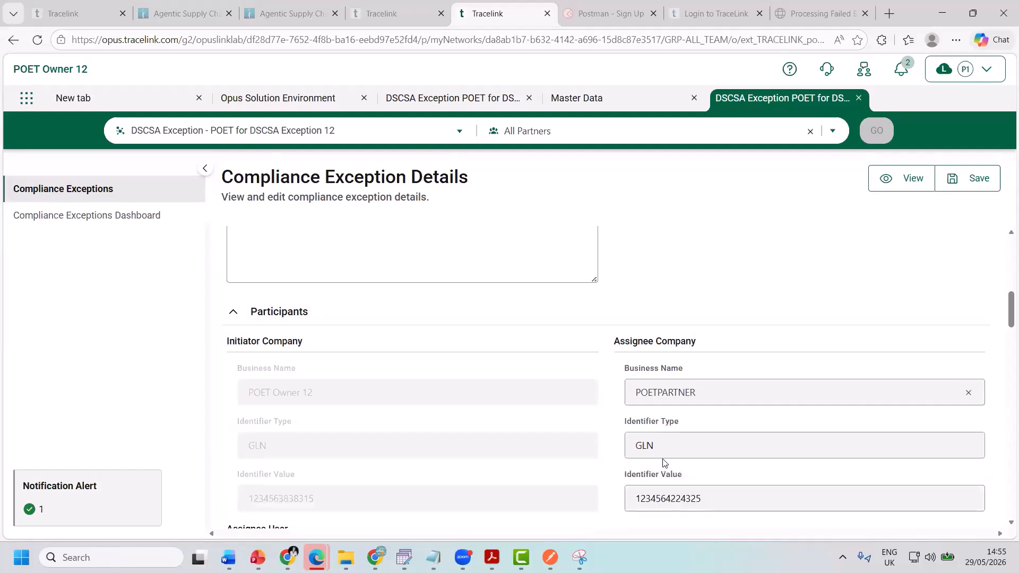
# Step: Assign the exception to the POET Partner 1 user's email and save the changes
pyautogui.scroll(-4, 460, 447)
pyautogui.click(382, 398)
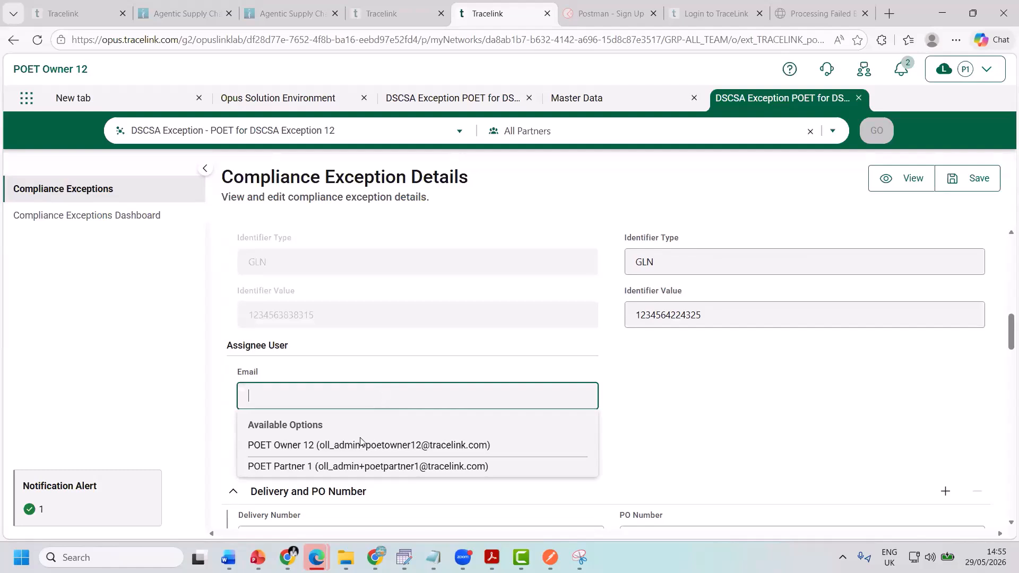
pyautogui.click(361, 467)
pyautogui.click(963, 186)
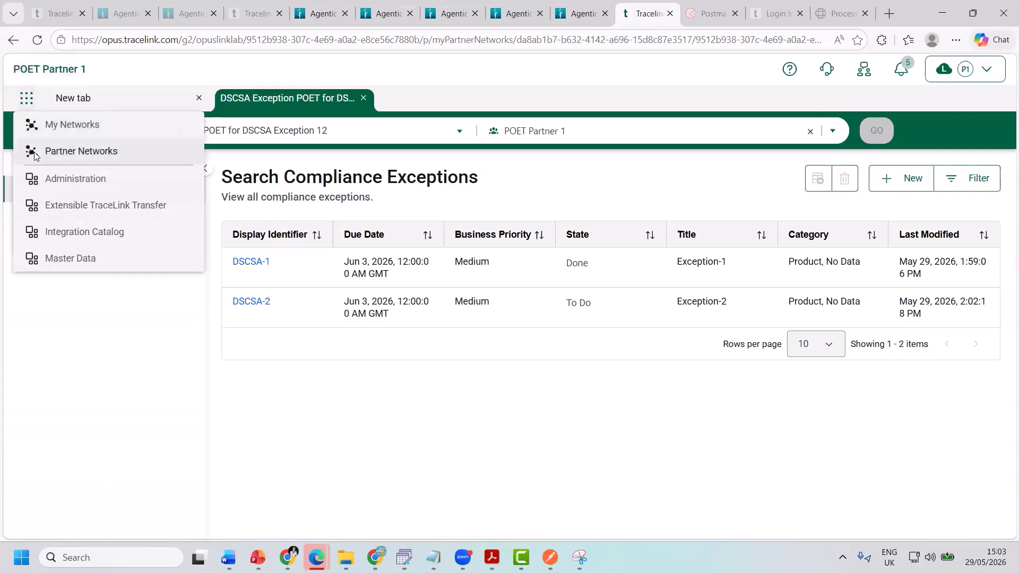
# Step: In the partner account, load the partner network POET Owner 12 - POET for DSCSA Exception 12 and open exception DSCSA-2
pyautogui.click(80, 151)
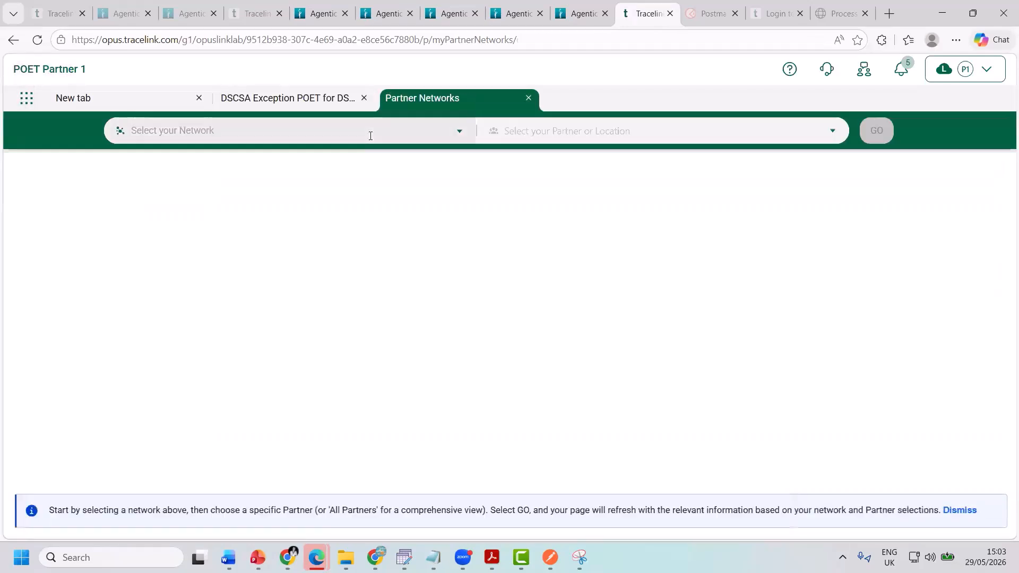
pyautogui.click(371, 135)
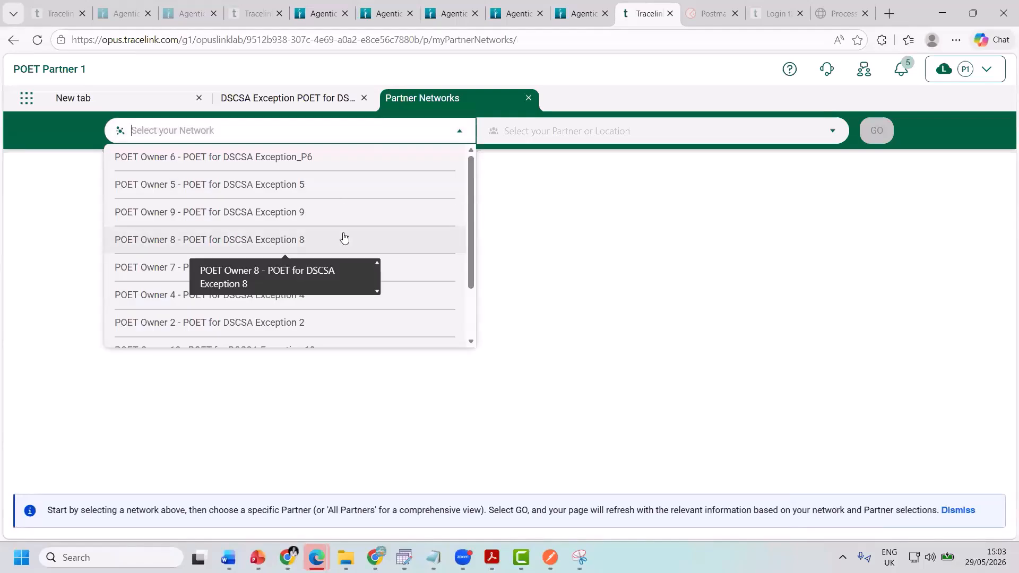
pyautogui.scroll(-2, 344, 239)
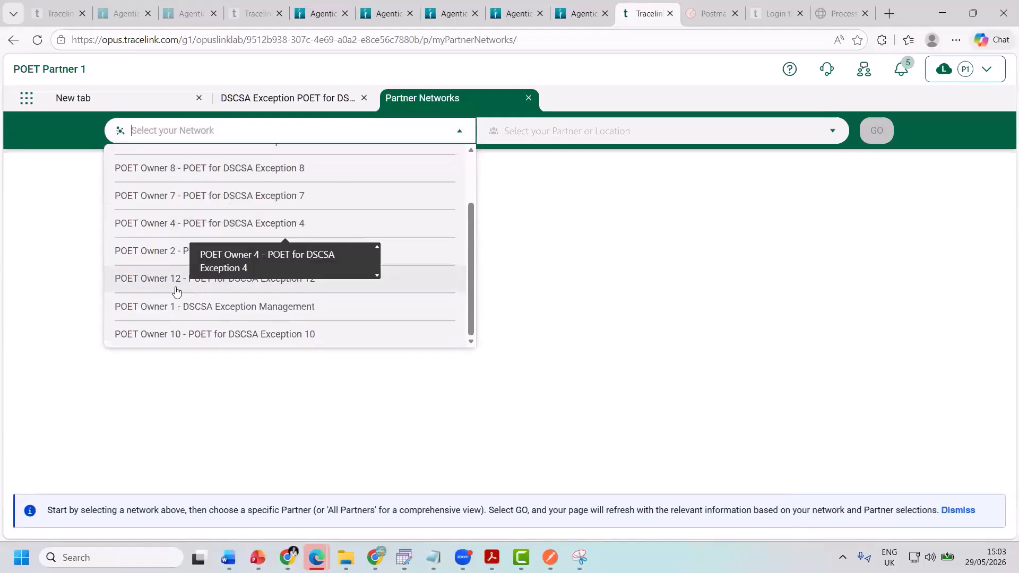
pyautogui.click(176, 289)
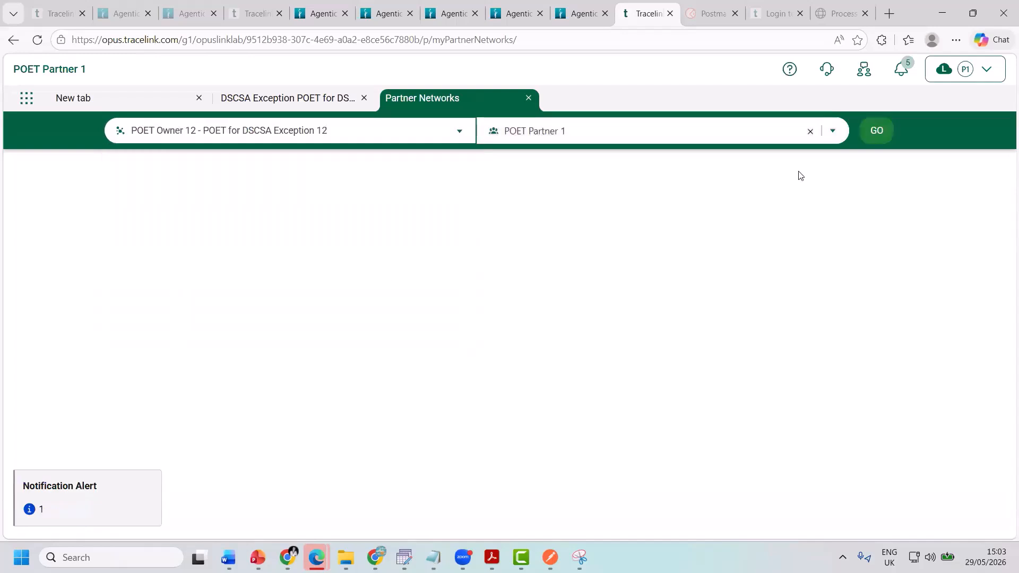
pyautogui.click(877, 137)
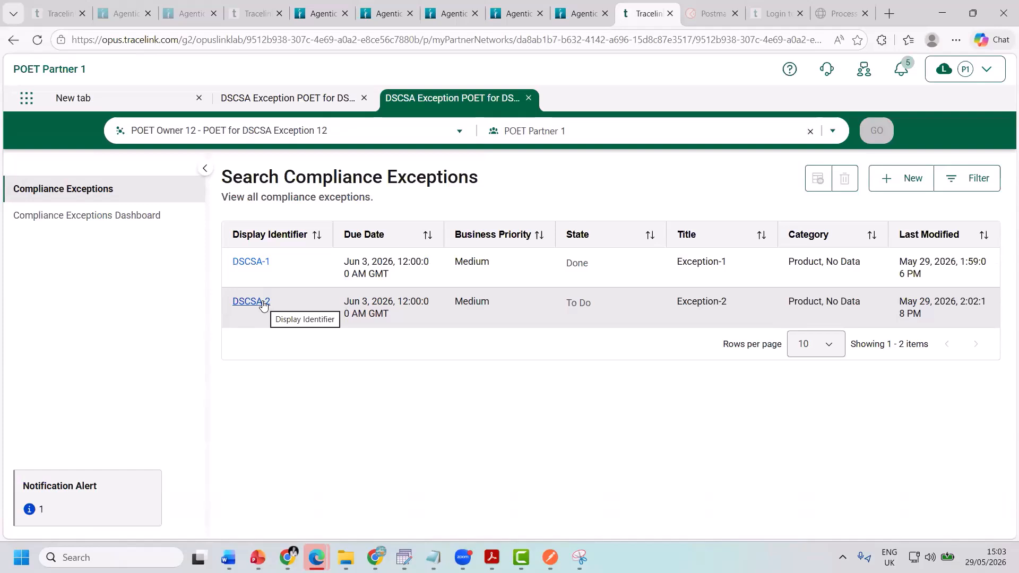
pyautogui.click(263, 304)
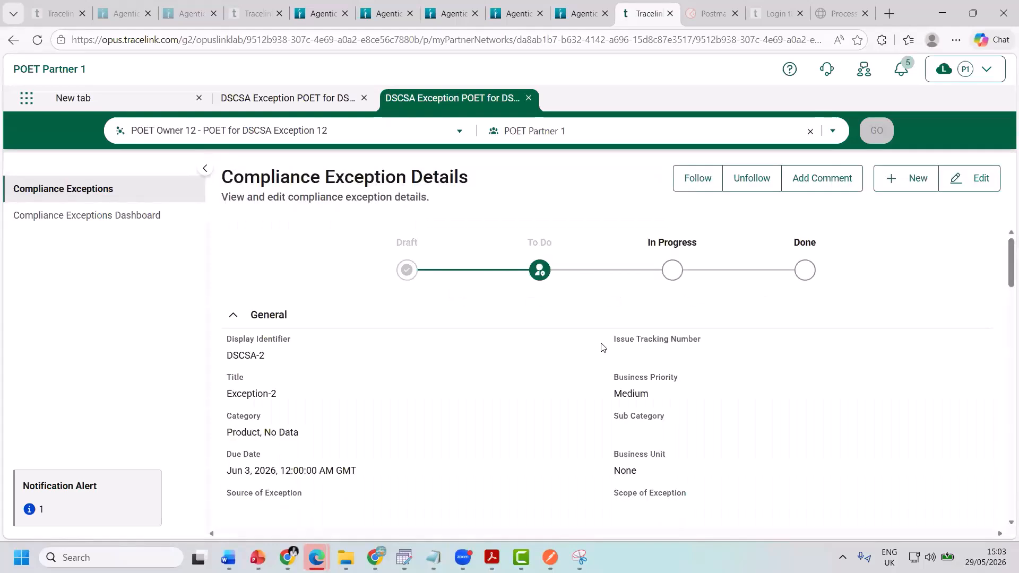
# Step: Edit compliance exception DSCSA-2, move its status to In Progress, and save the changes
pyautogui.click(969, 189)
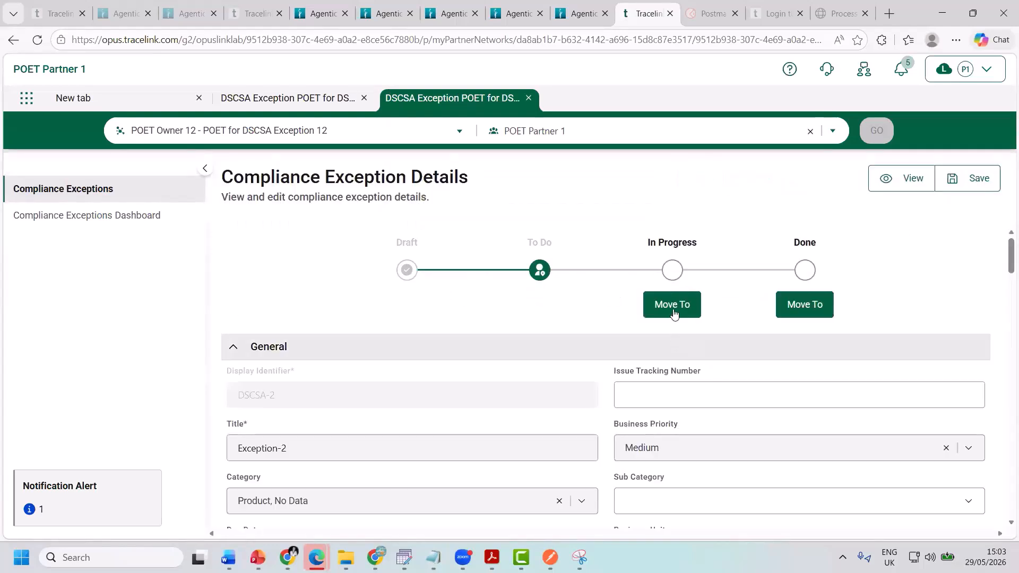
pyautogui.click(673, 307)
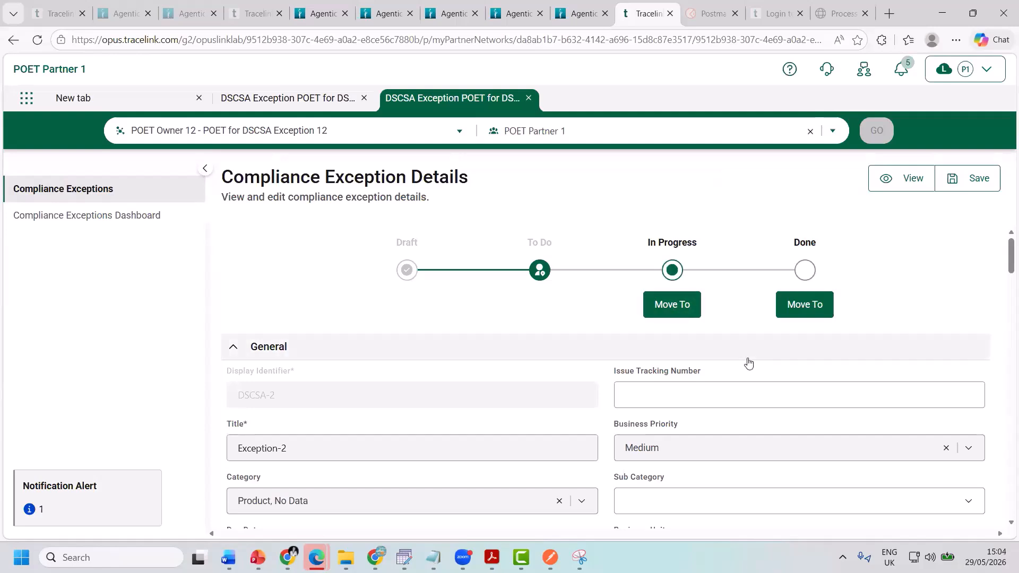
pyautogui.scroll(-5, 749, 360)
pyautogui.scroll(-15, 748, 361)
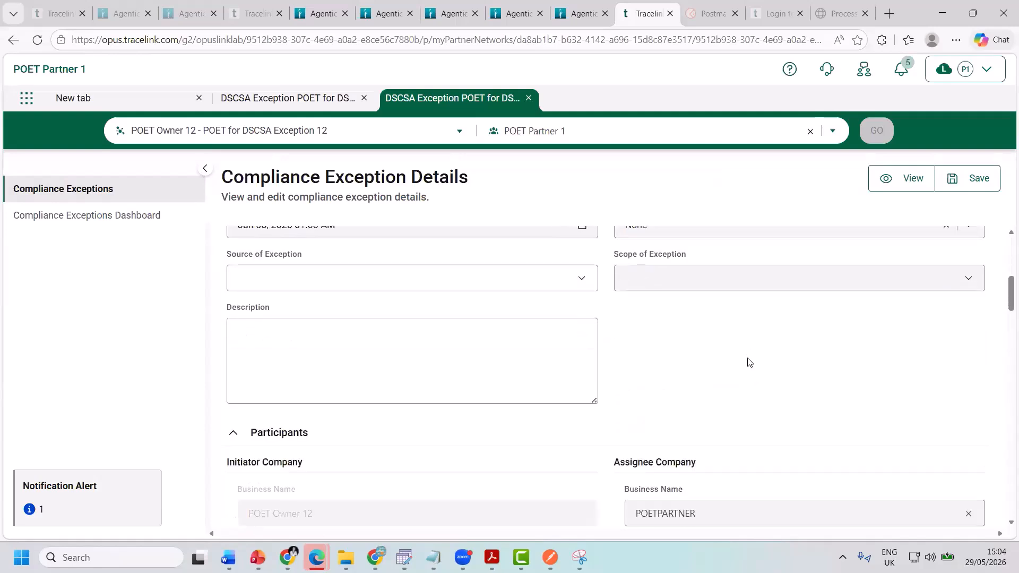
pyautogui.scroll(-4, 748, 362)
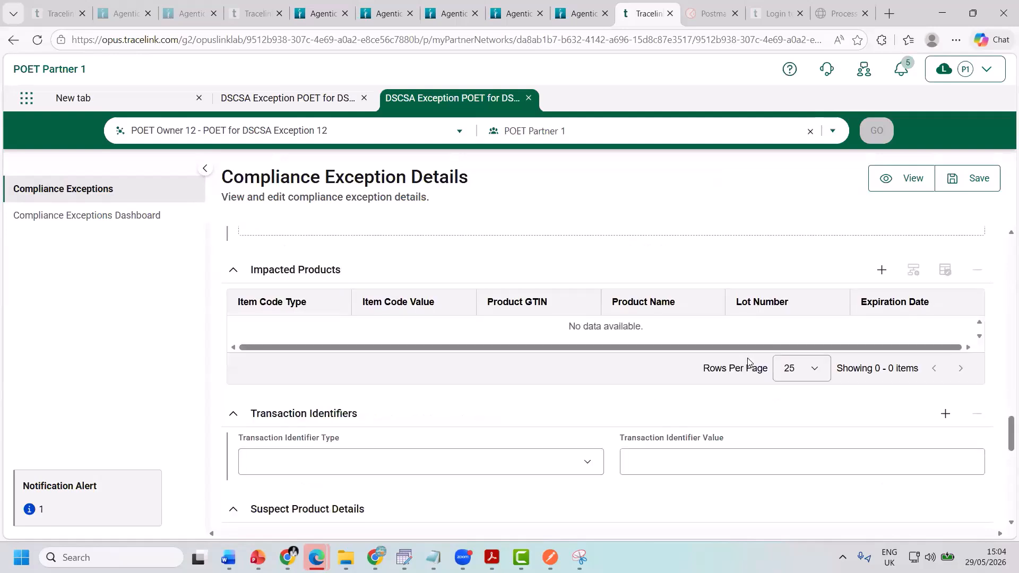
pyautogui.scroll(2, 347, 341)
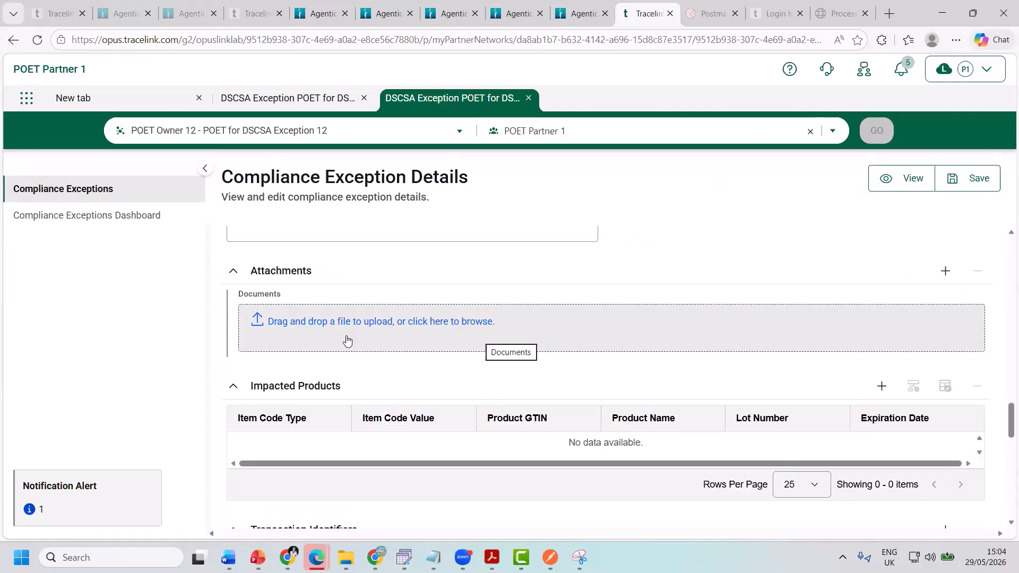
pyautogui.scroll(6, 348, 341)
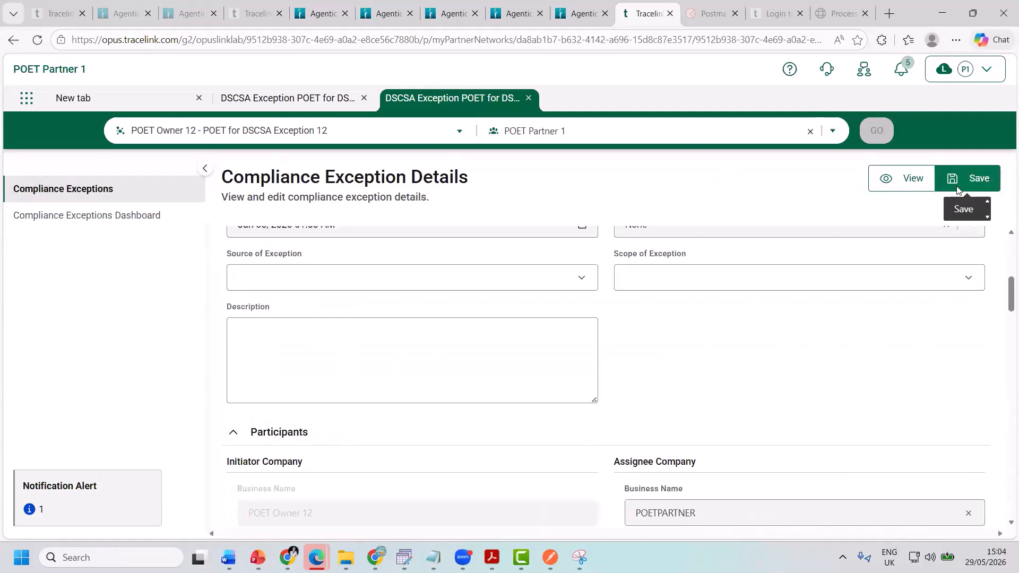
pyautogui.click(958, 181)
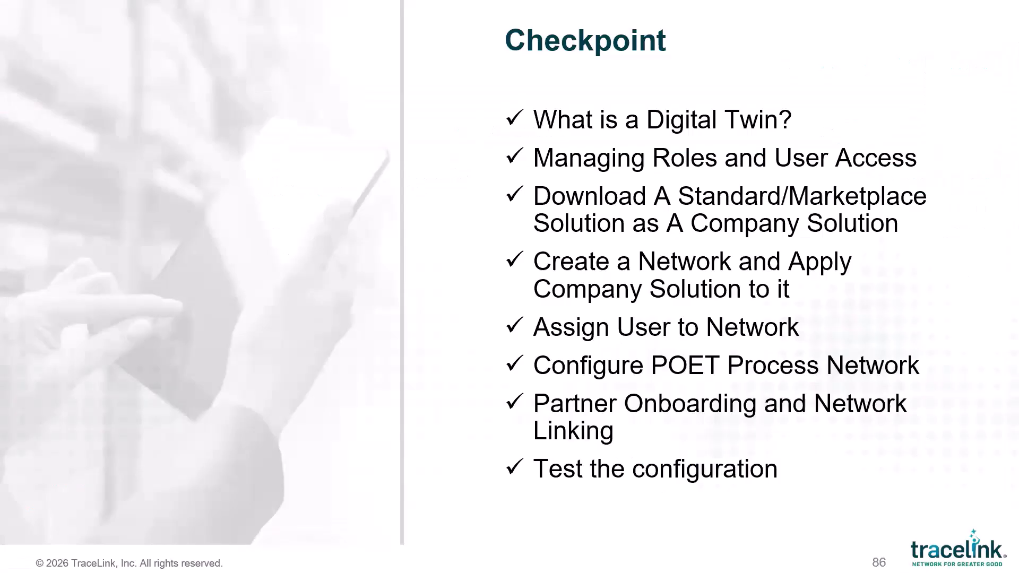